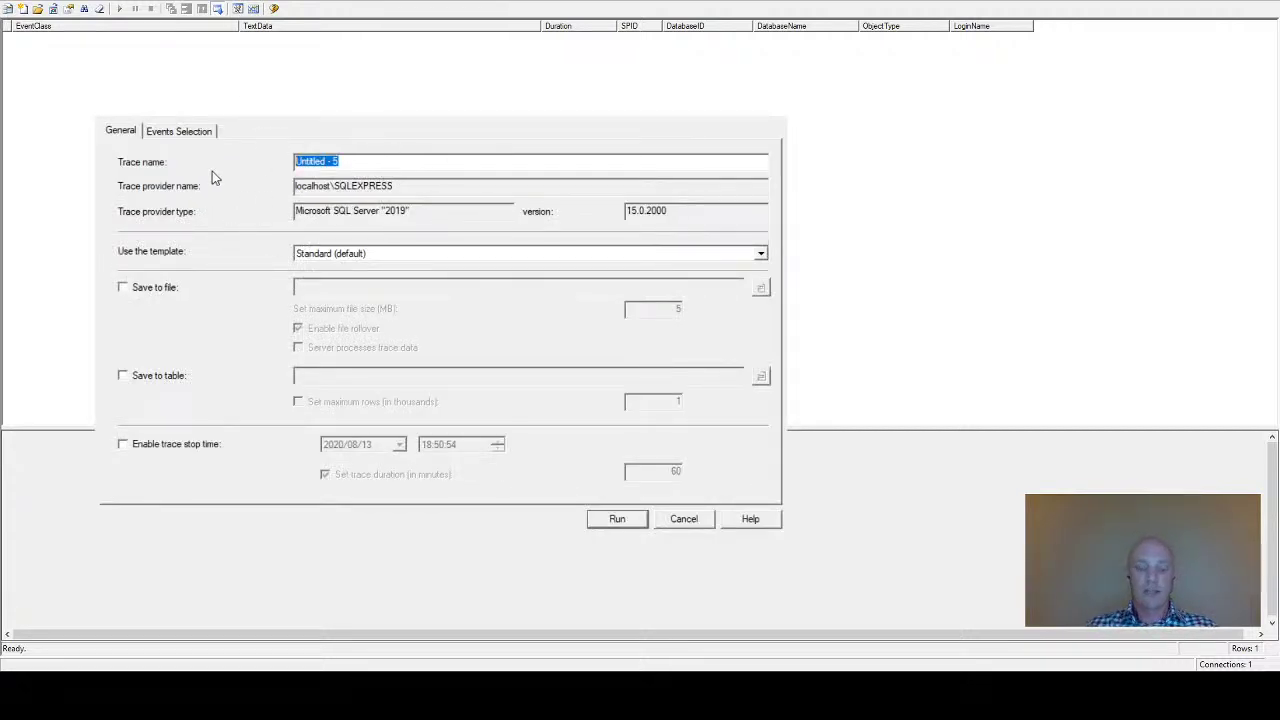
Name the trace "NC Tech Talk" and base it on the Tuning template.
text(NC Tech Talk)
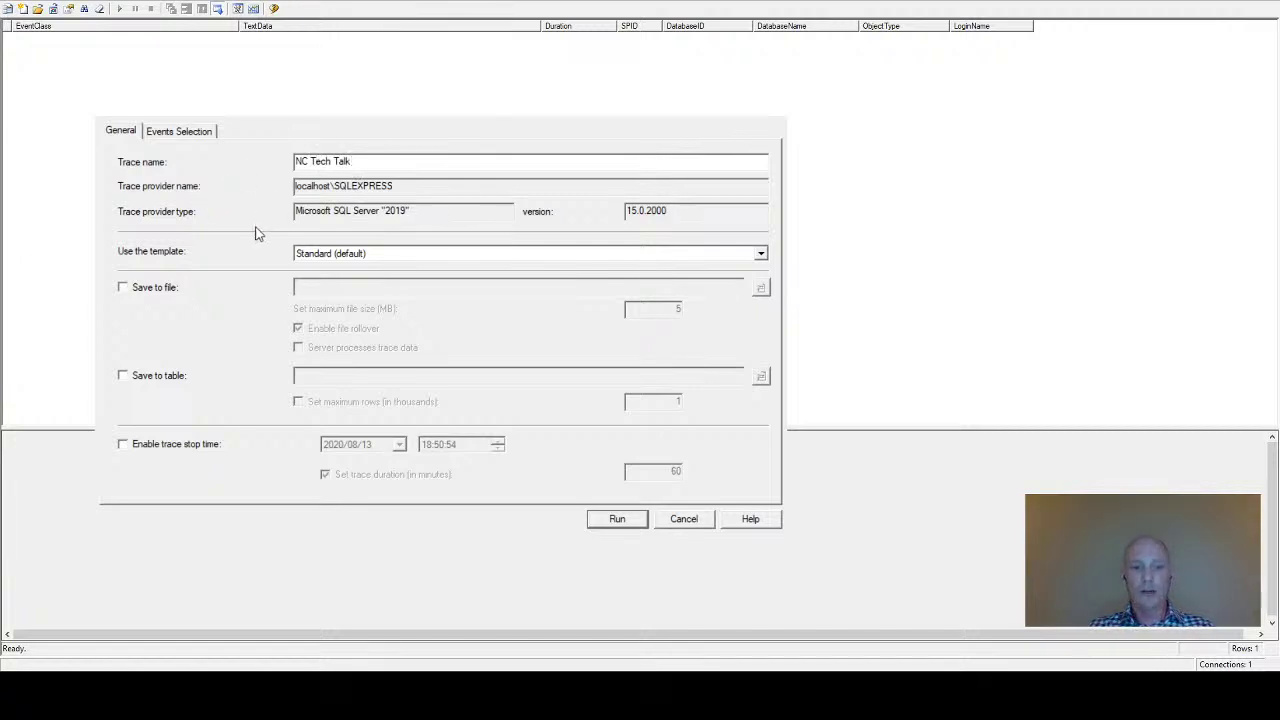
click(334, 319)
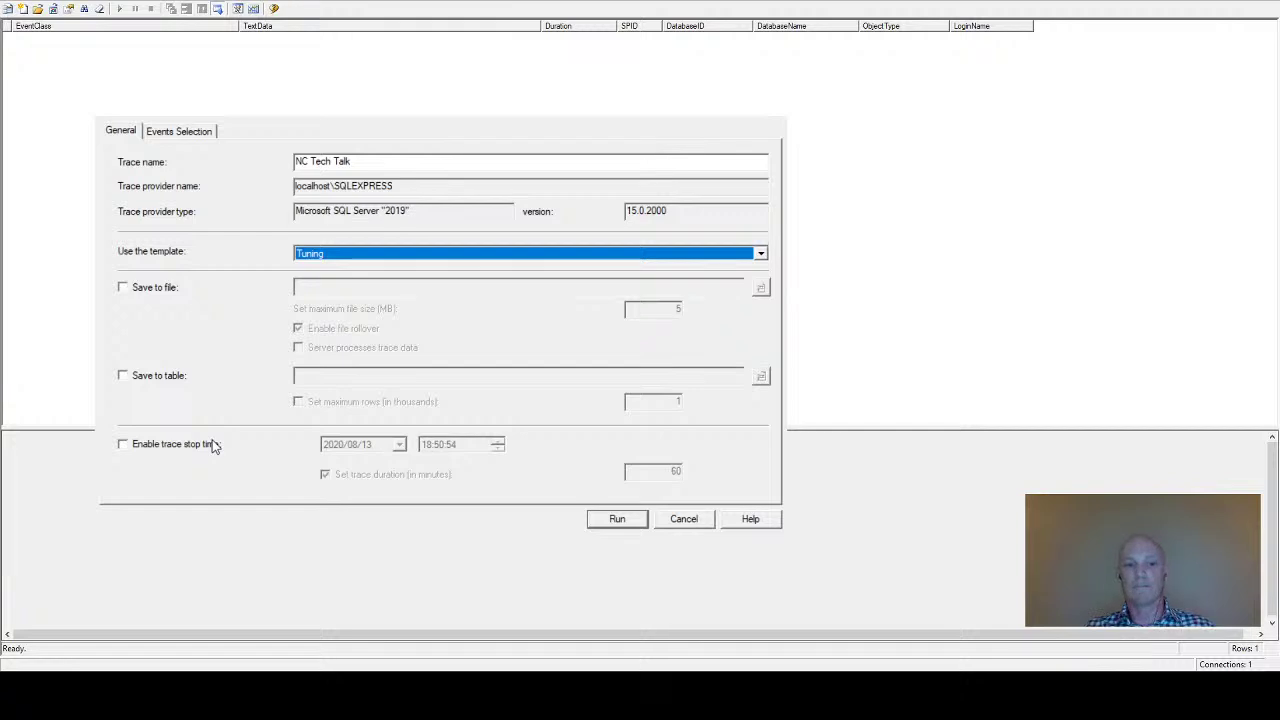
Browse the complete list of traceable event categories, then limit the list to the selected events again.
click(177, 134)
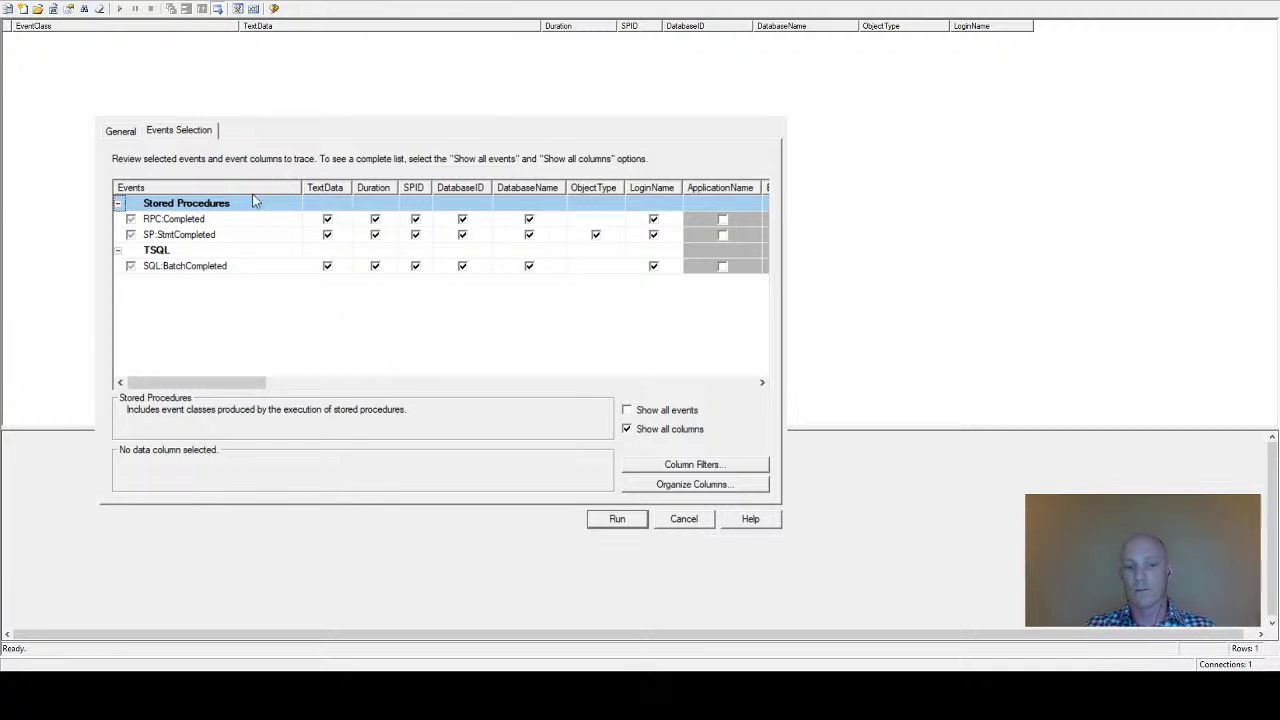
click(661, 413)
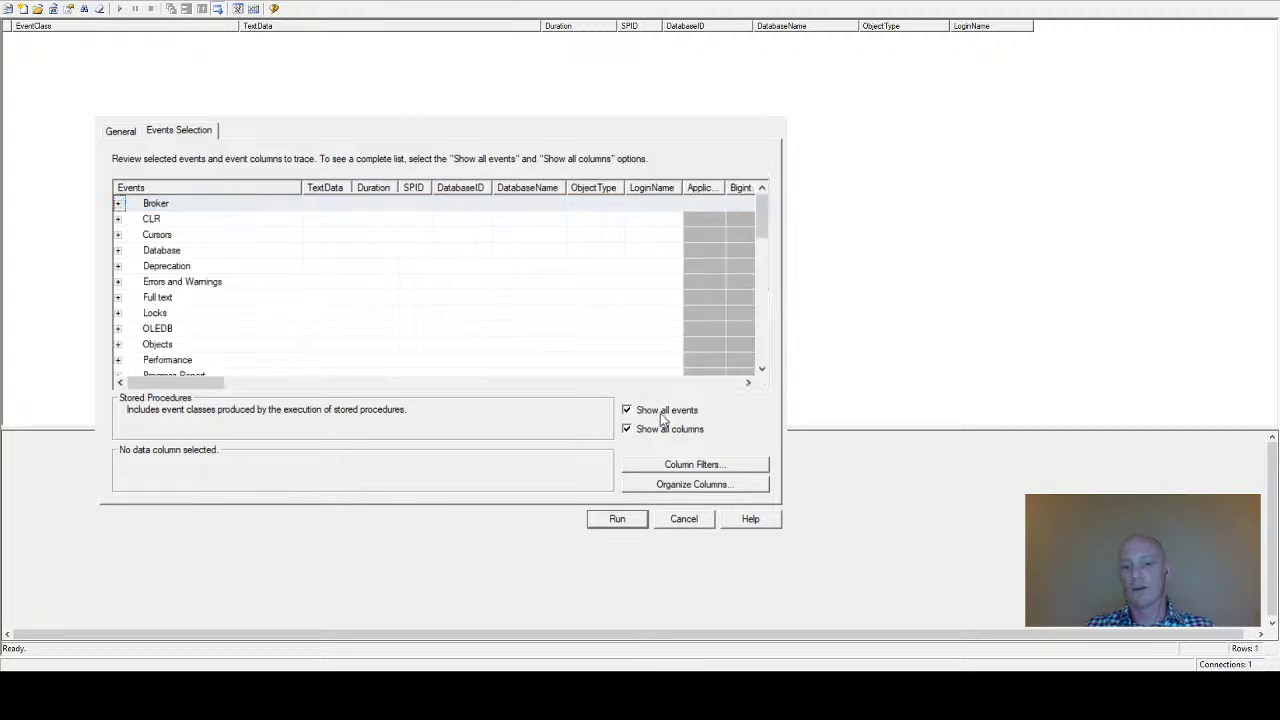
scroll(403, 326, down, 3)
scroll(408, 333, up, 3)
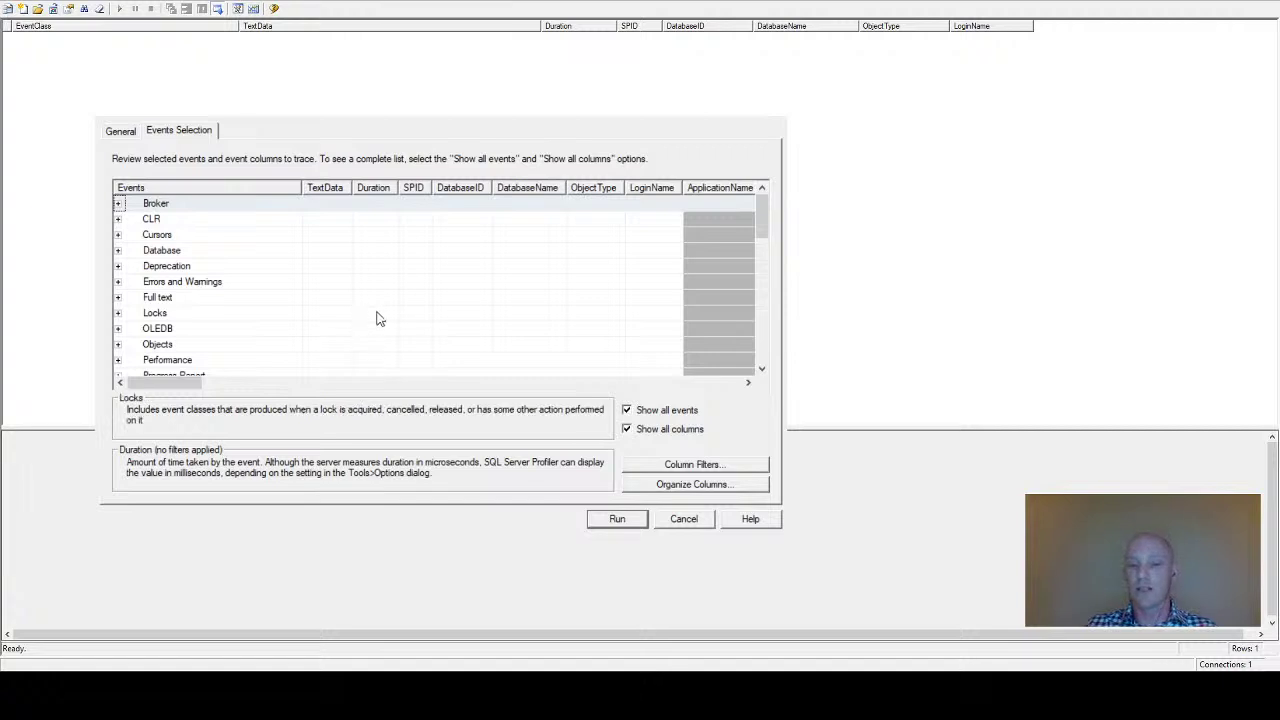
click(627, 410)
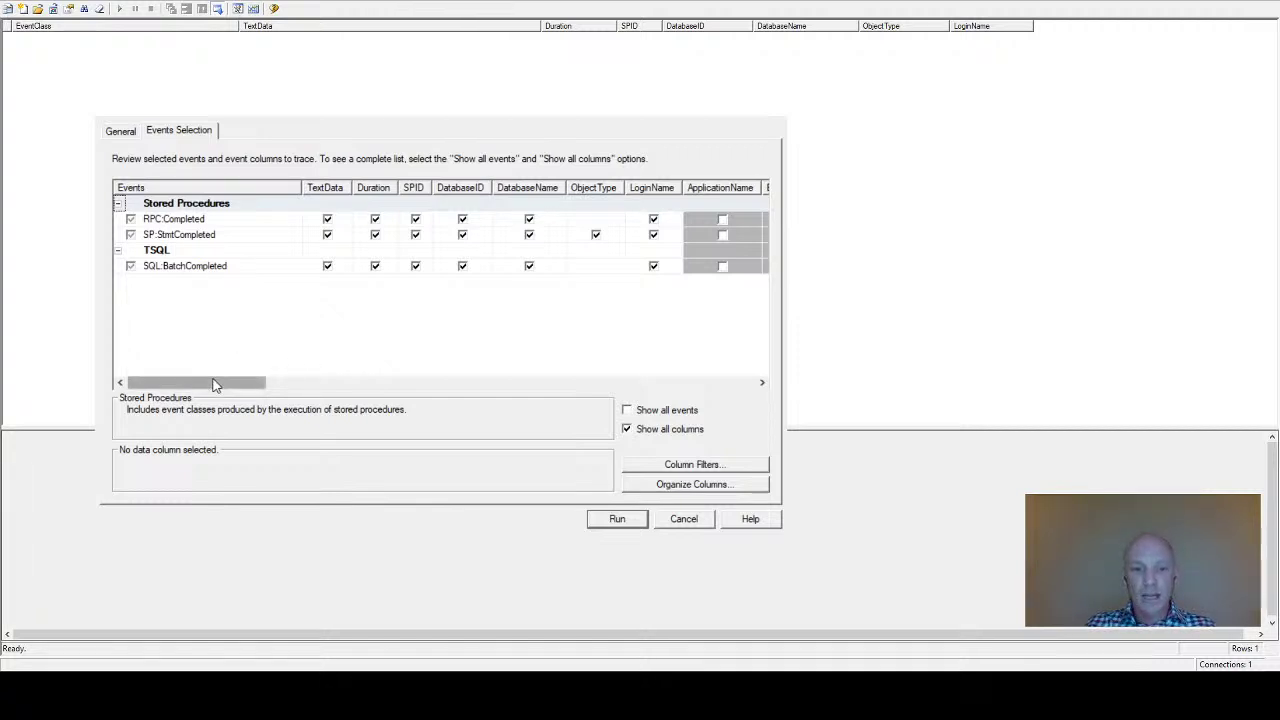
Include the ApplicationName column for RPC:Completed, SP:StmtCompleted and SQL:BatchCompleted.
mouse_move(213, 385)
mouse_down()
mouse_move(240, 380)
mouse_move(215, 381)
mouse_up()
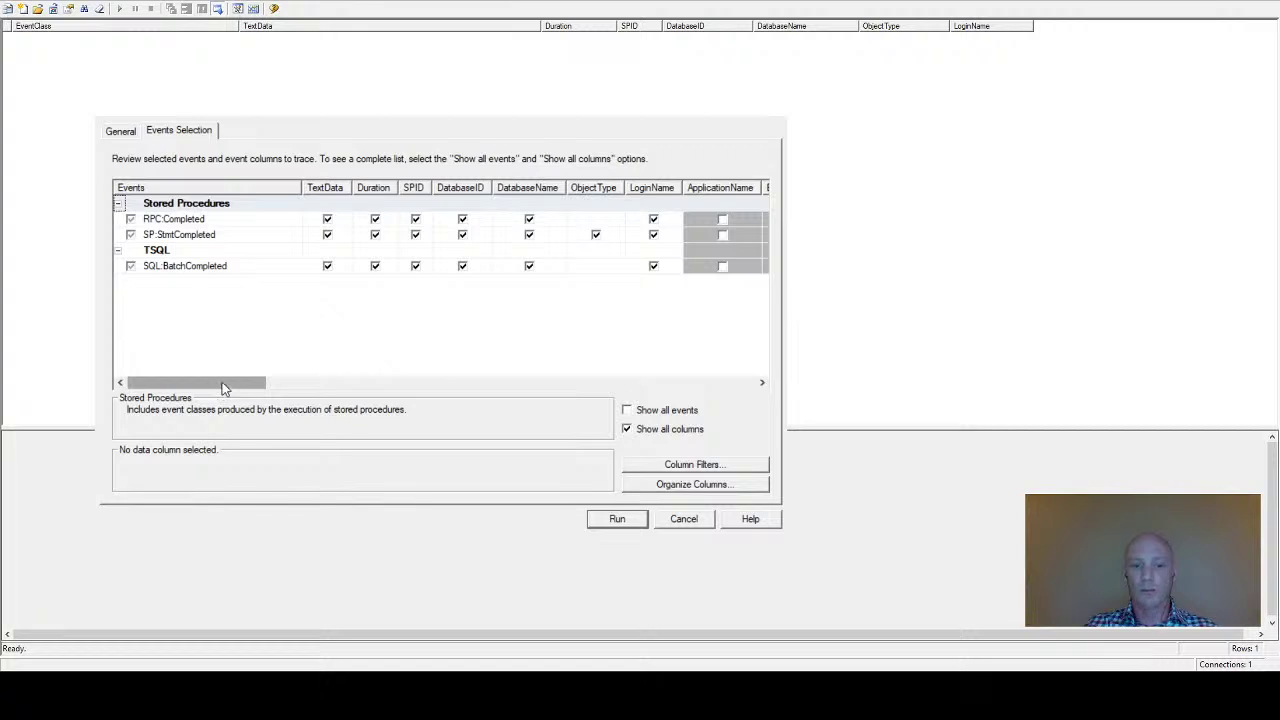
drag(222, 388, 293, 382)
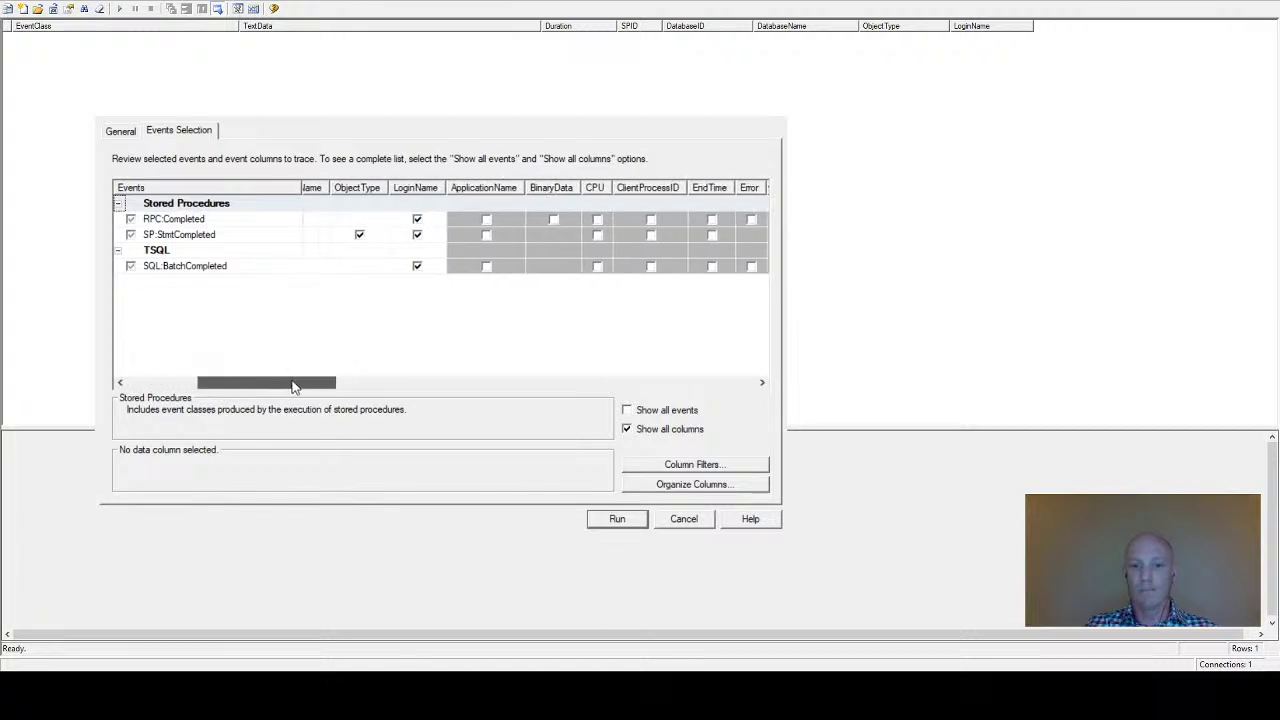
click(486, 219)
click(486, 234)
click(486, 266)
Include the CPU column for all three stored procedure and TSQL events.
drag(290, 381, 345, 383)
click(407, 219)
click(407, 234)
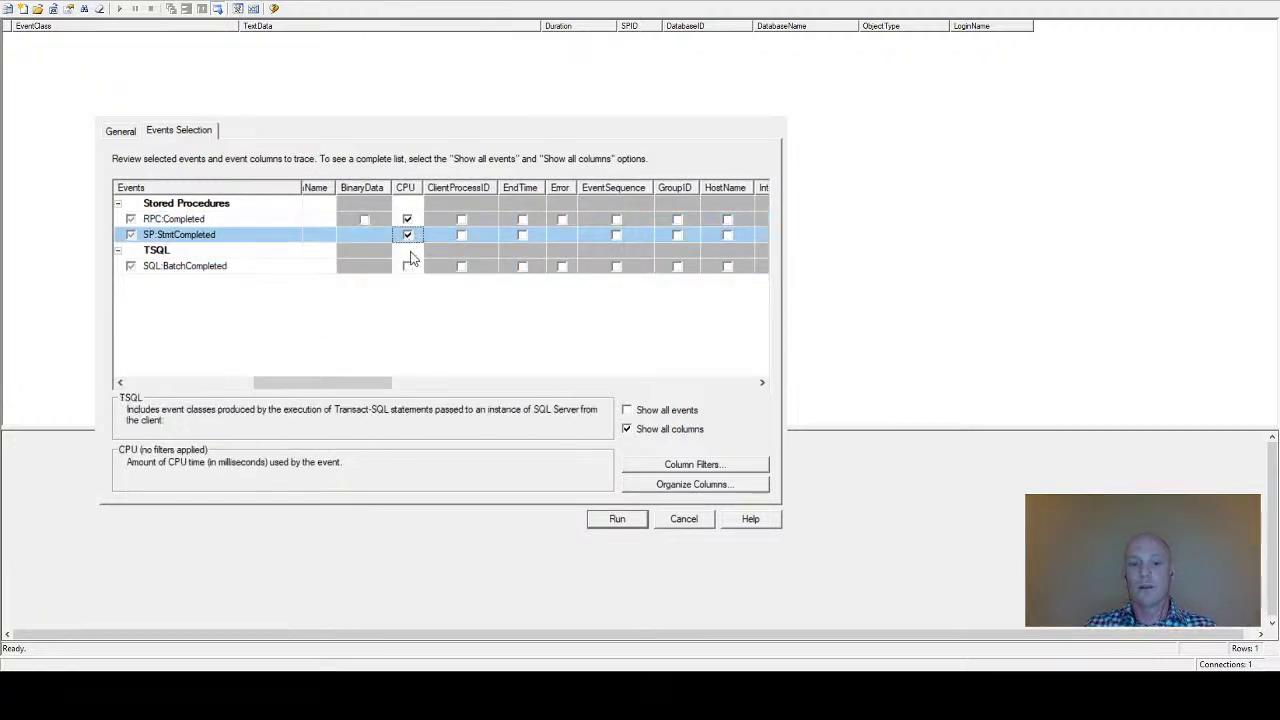
click(405, 266)
Include the NTUserName column for all three selected events.
drag(353, 382, 520, 371)
click(594, 219)
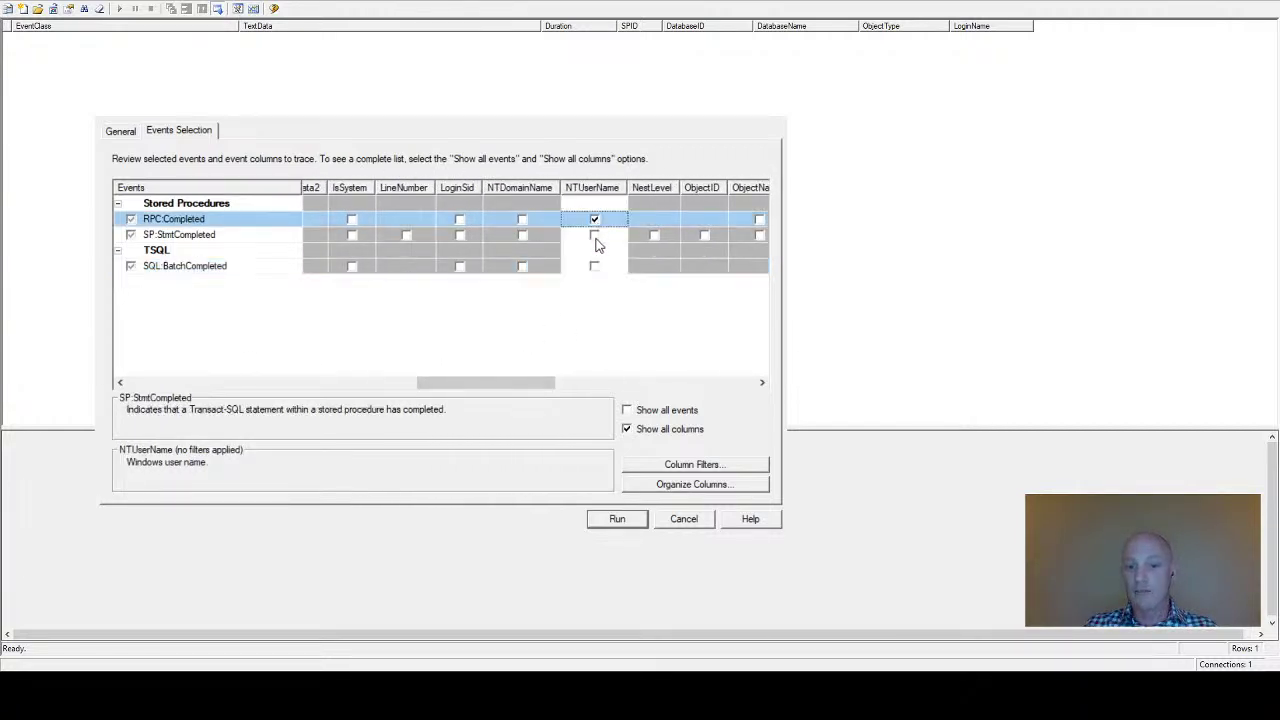
click(594, 235)
click(594, 266)
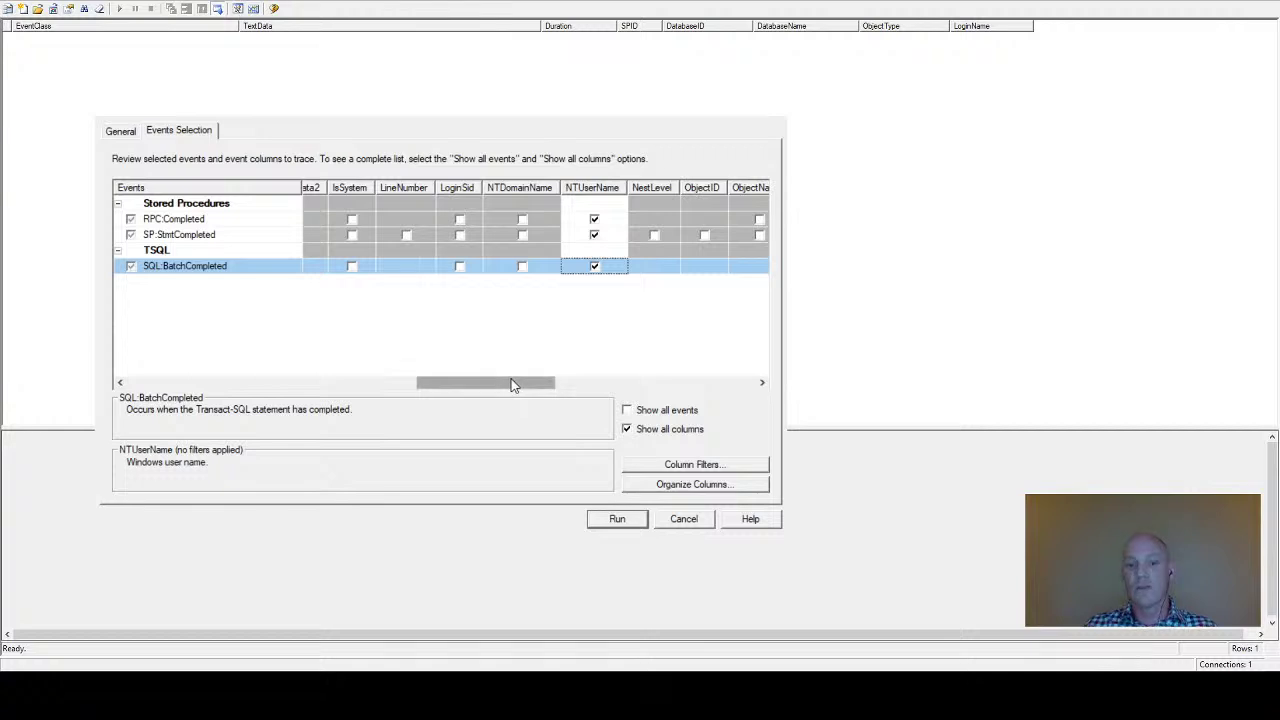
Include the Reads column for RPC:Completed, SP:StmtCompleted and SQL:BatchCompleted.
drag(510, 385, 617, 381)
click(486, 219)
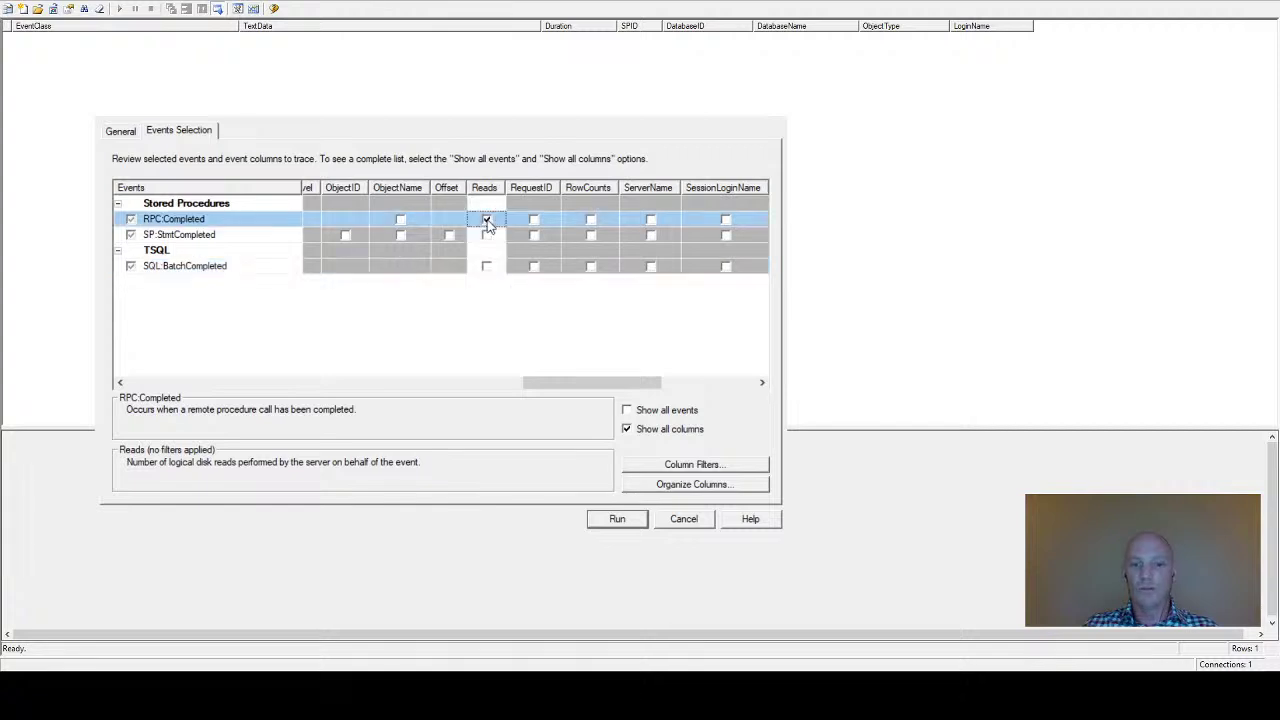
click(486, 234)
click(487, 266)
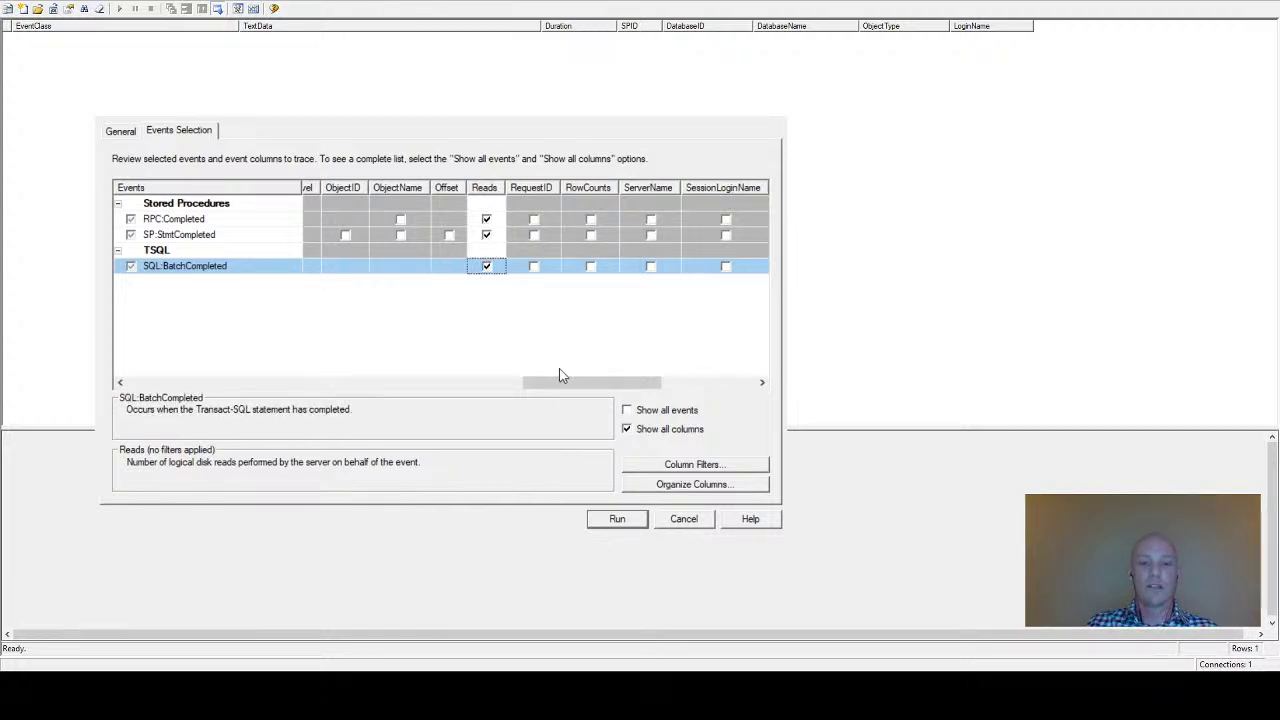
Add a column filter for Duration greater than or equal to 1 and run the trace.
drag(574, 383, 180, 380)
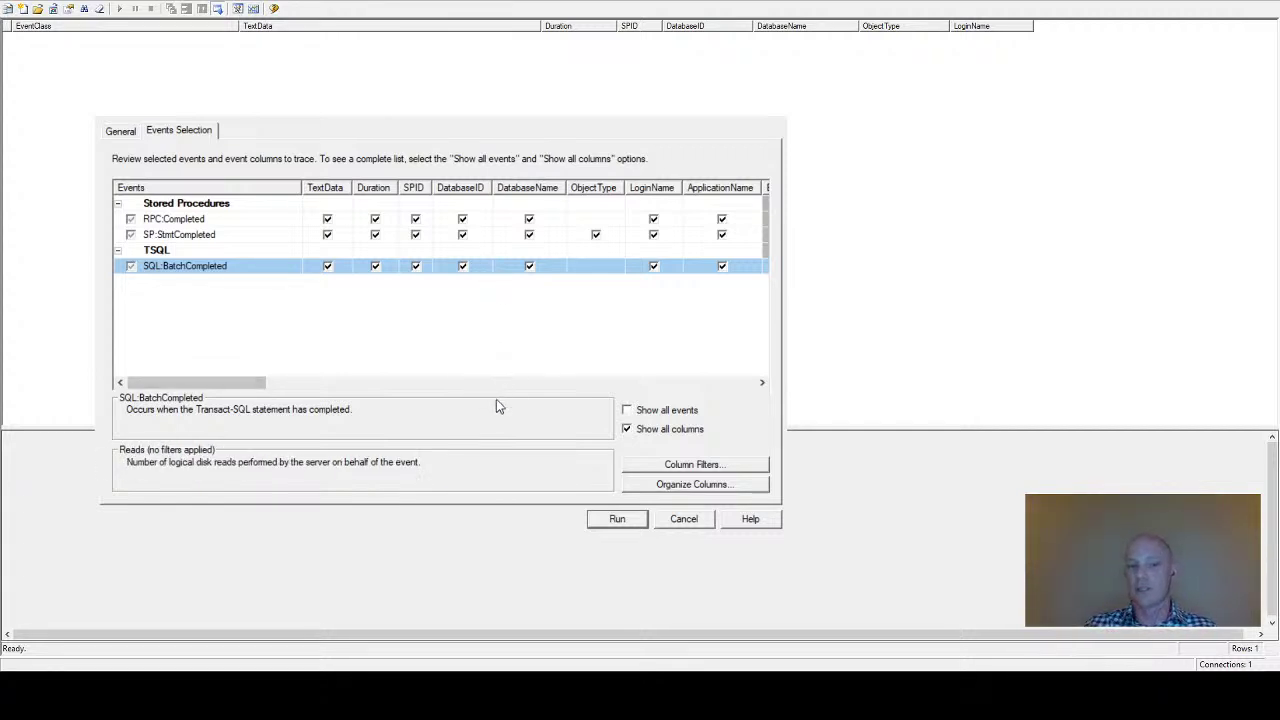
click(750, 466)
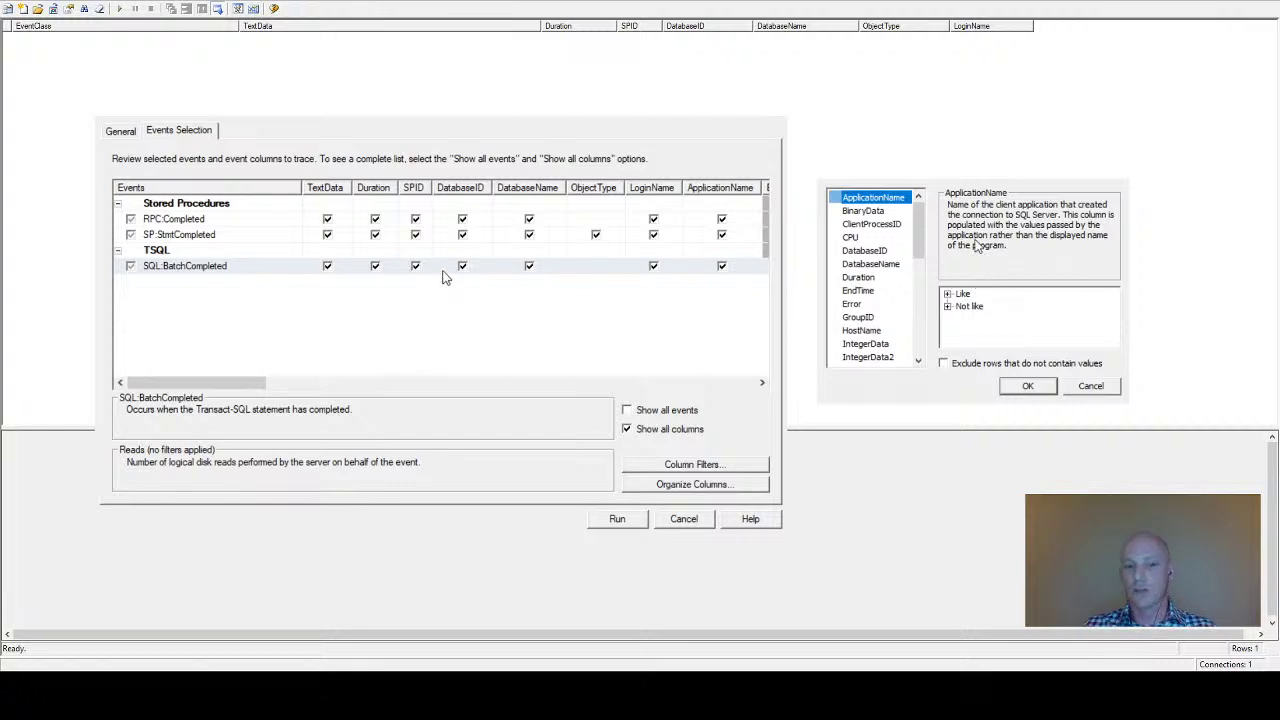
click(328, 306)
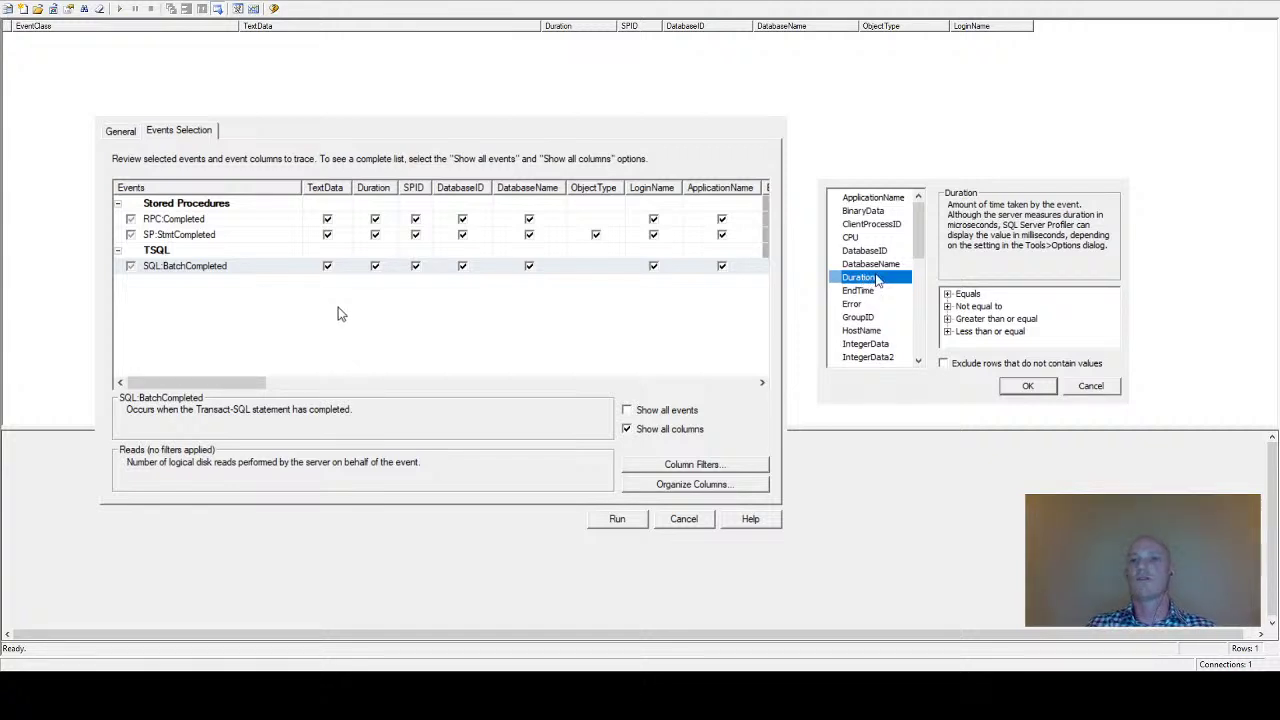
click(947, 319)
text(1)
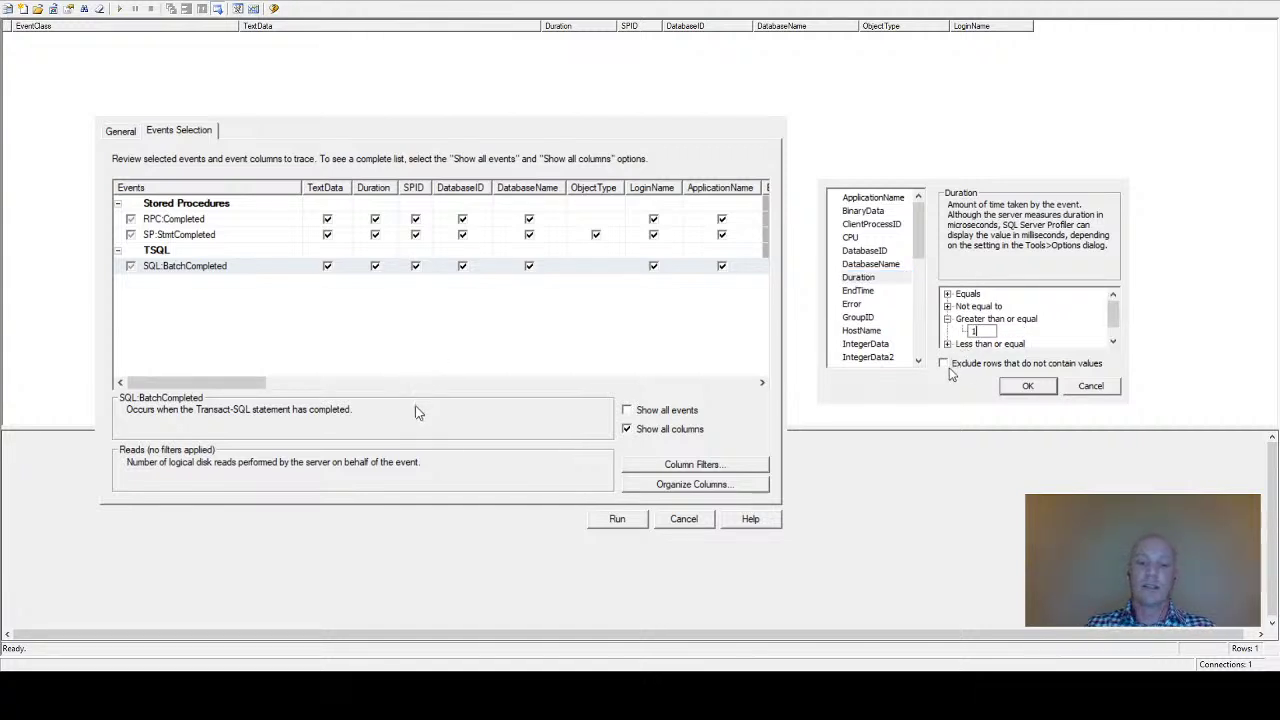
click(1027, 386)
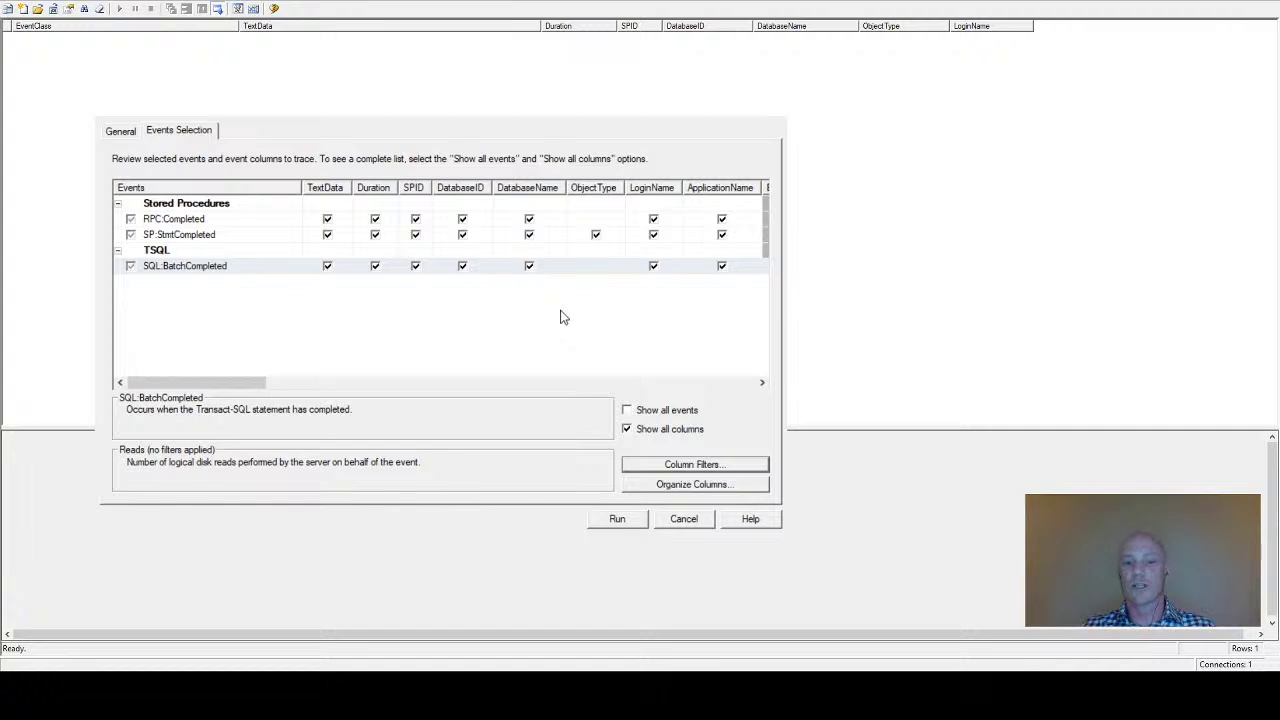
click(617, 521)
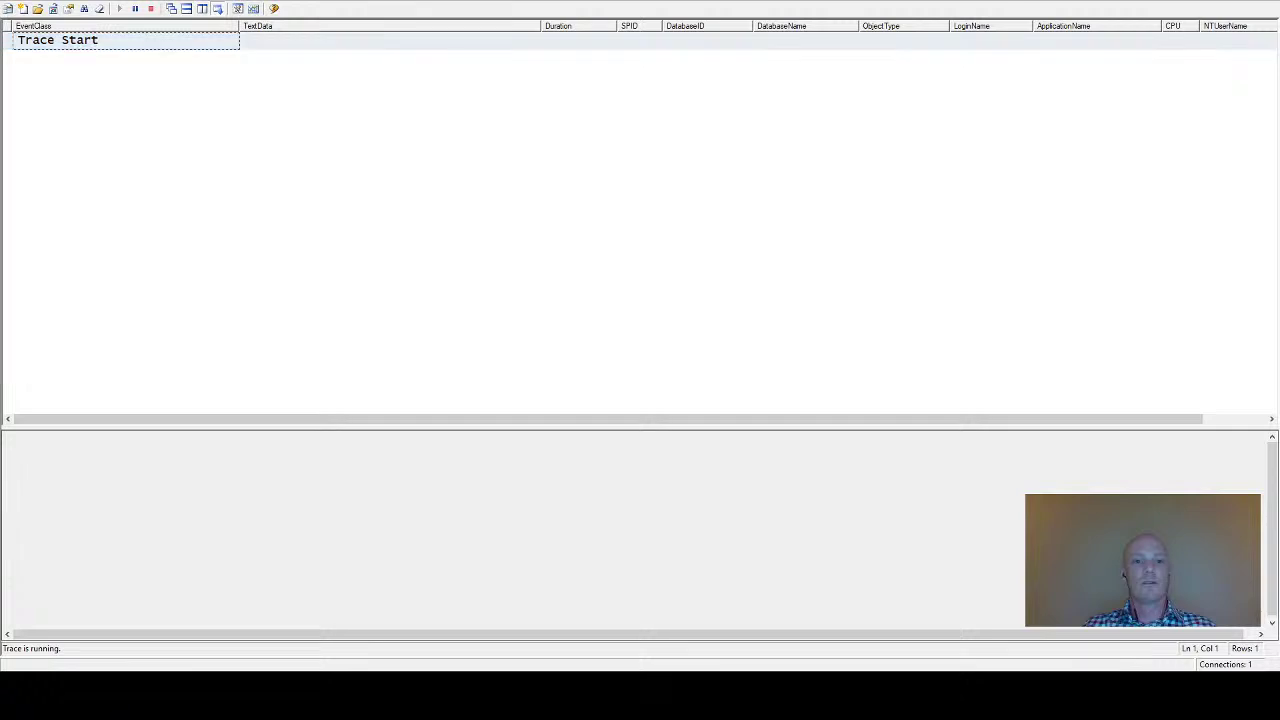
Inspect the full SQL text of the captured EmailAddress, addressCTE and Person.Person queries.
click(83, 74)
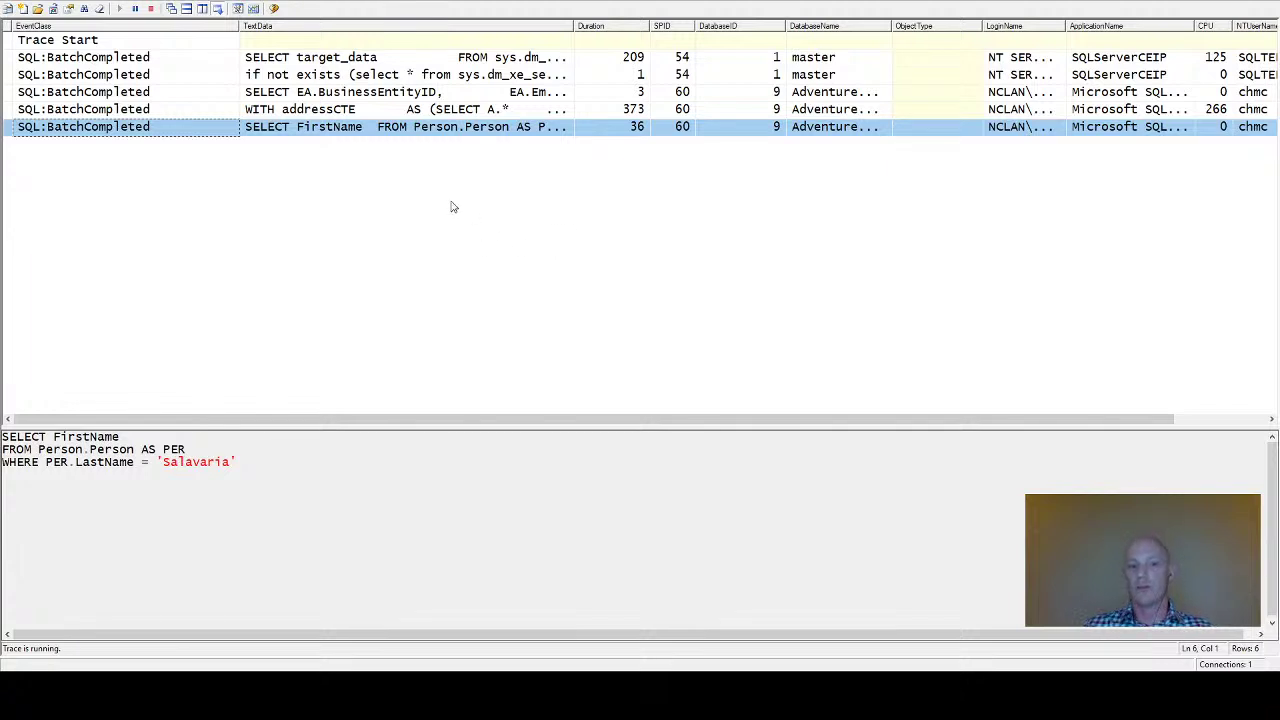
click(304, 91)
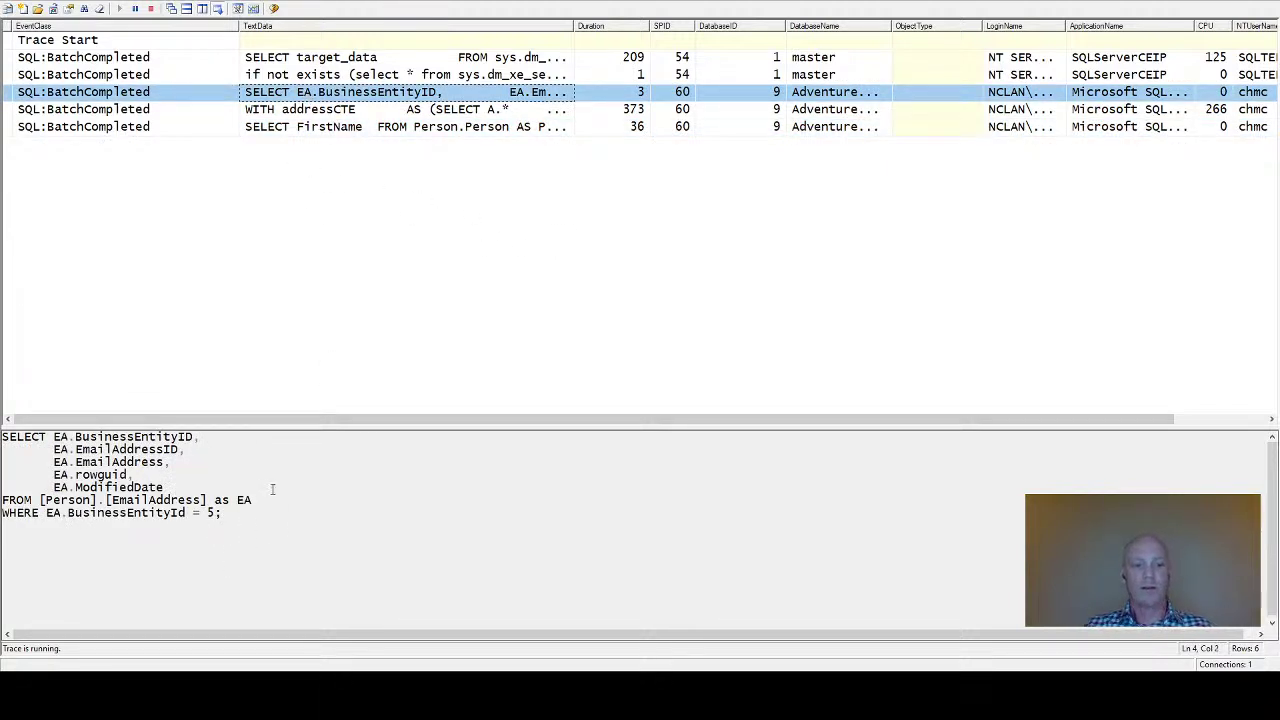
click(356, 112)
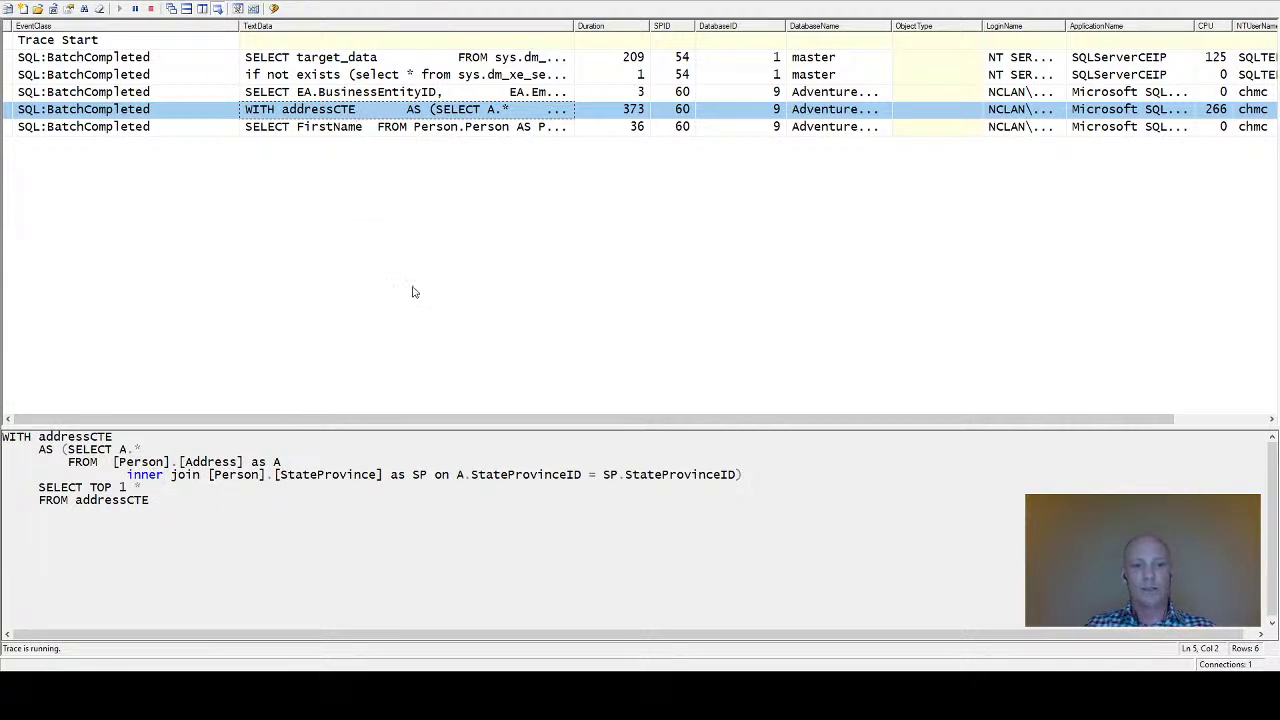
click(384, 133)
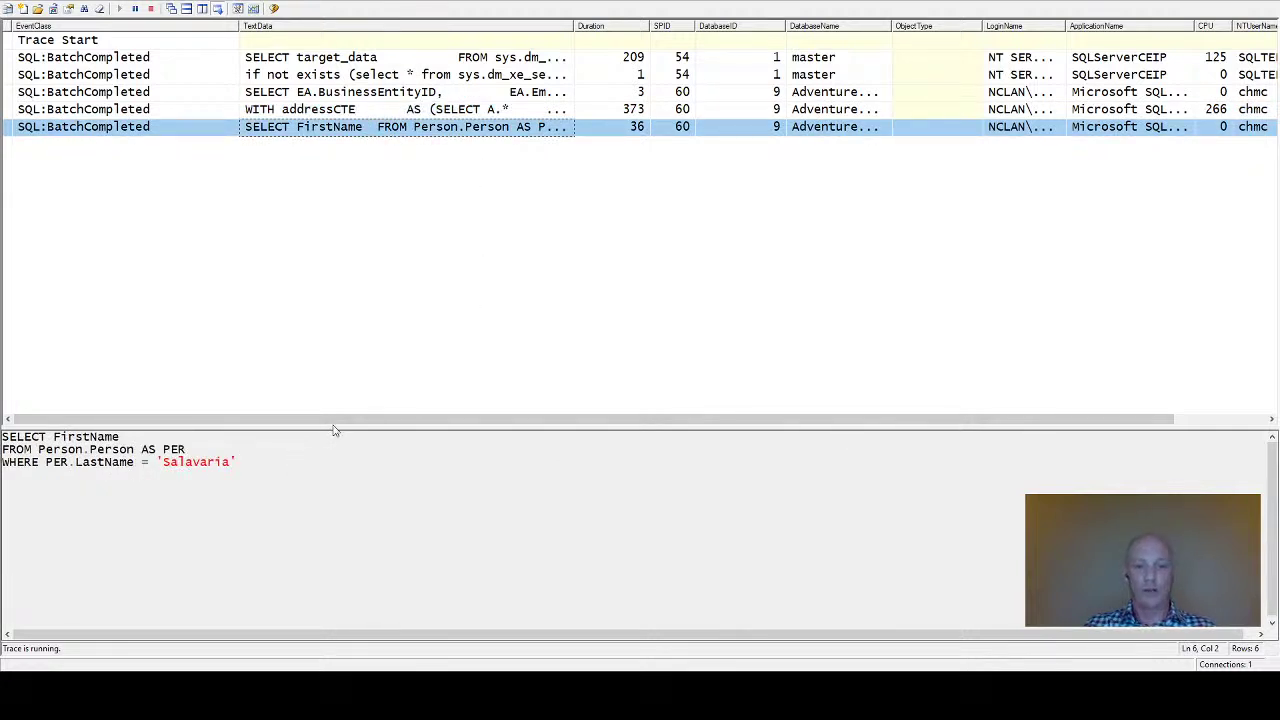
Widen the DatabaseName and LoginName columns of the trace results to show more of their contents.
drag(335, 425, 517, 426)
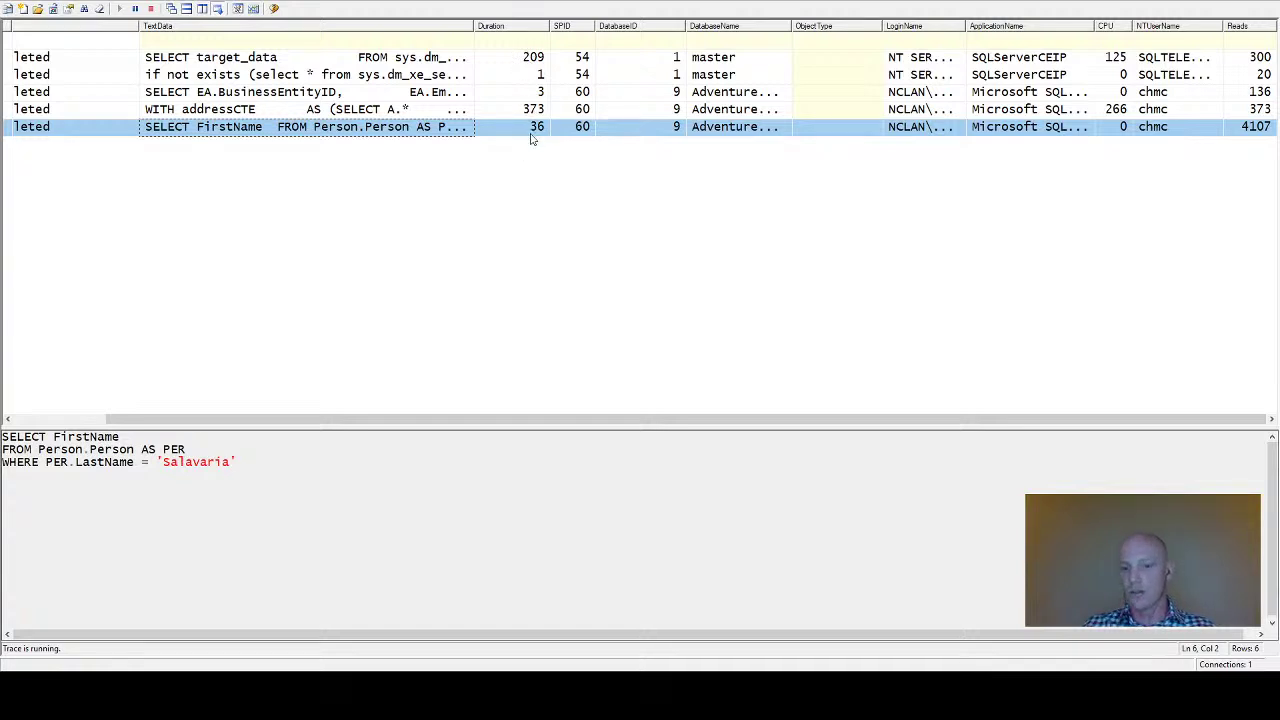
drag(792, 26, 851, 27)
drag(849, 419, 1009, 401)
drag(966, 27, 997, 27)
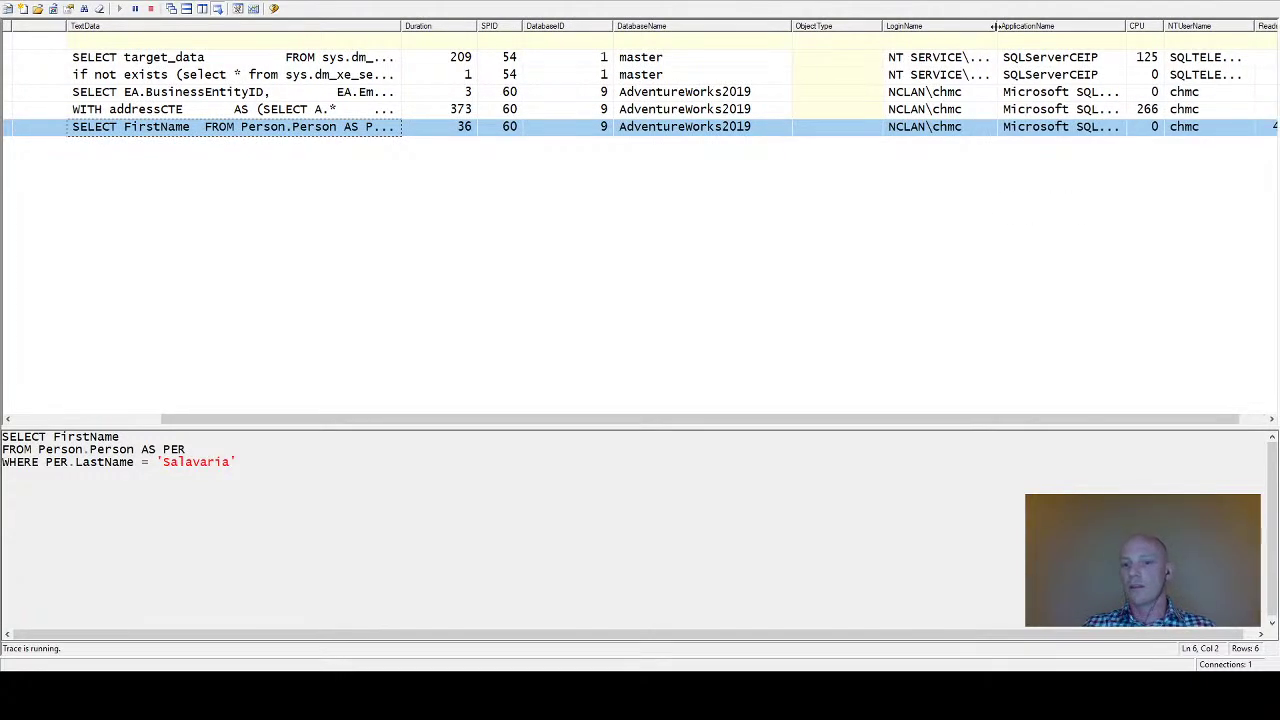
scroll(1011, 194, right, 1)
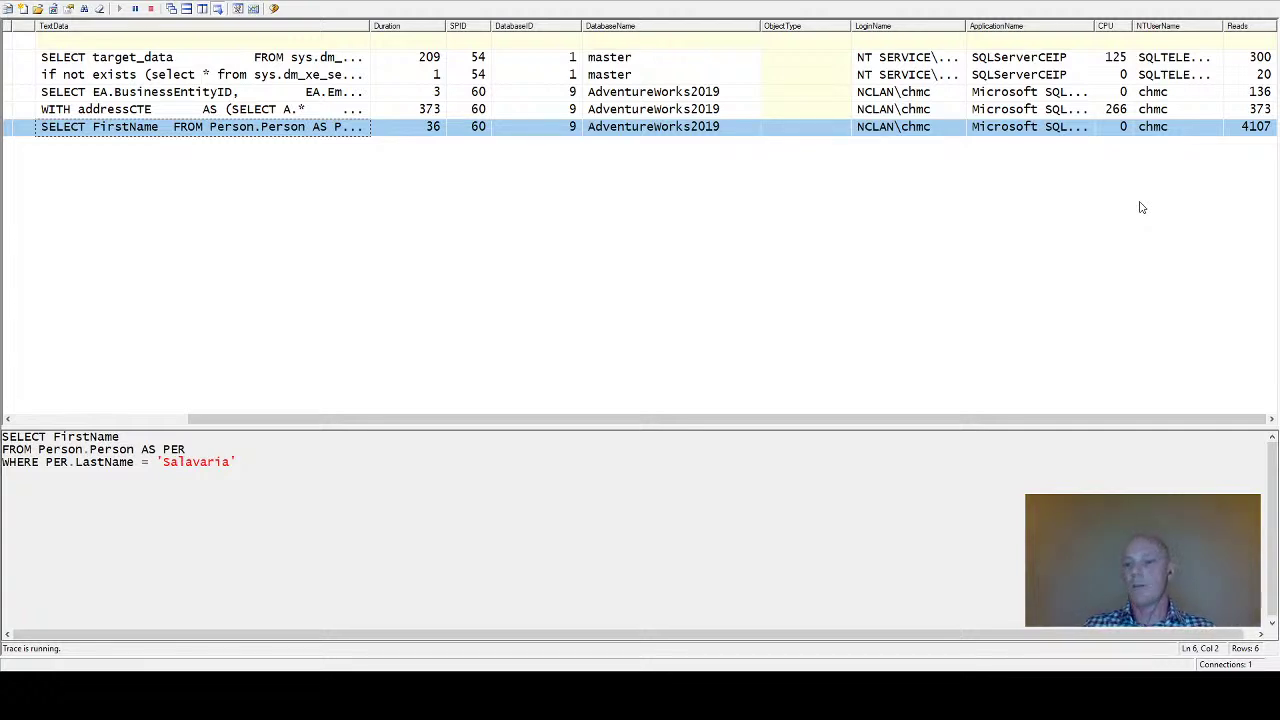
Examine the Reads value and the SQL text of the captured Person.Person query.
click(1268, 133)
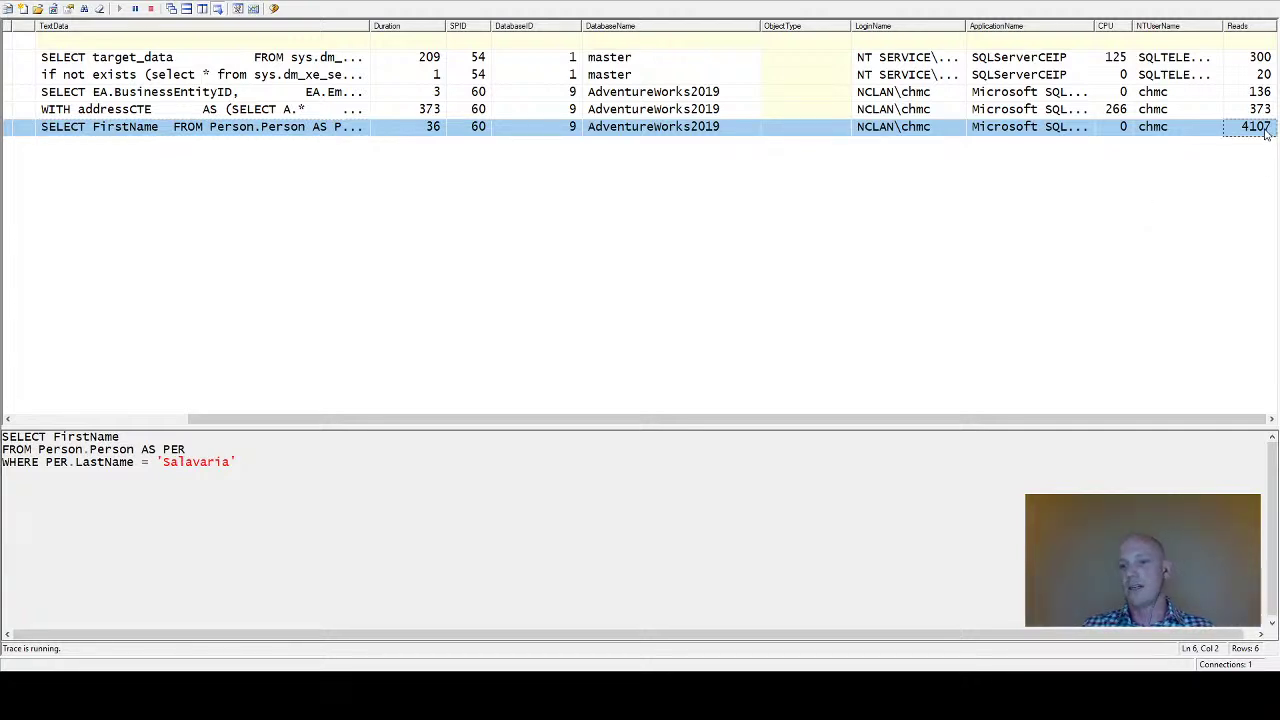
click(292, 453)
key(ctrl+a)
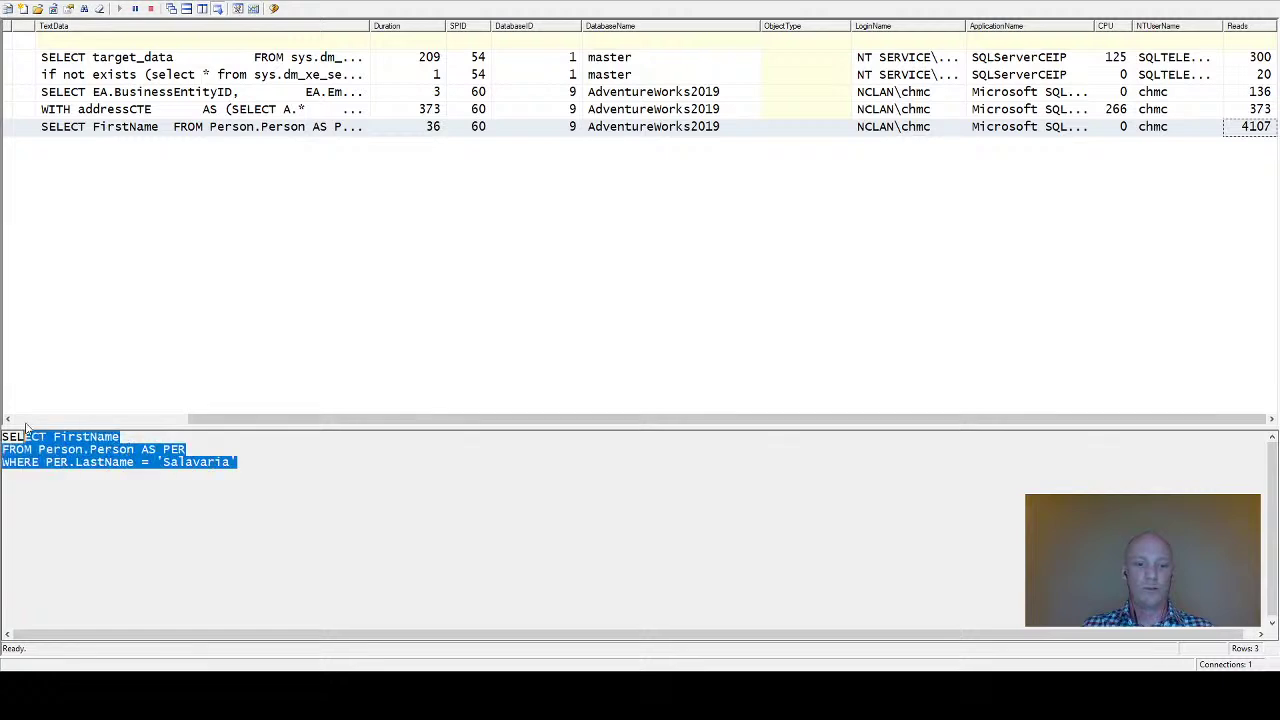
click(1254, 140)
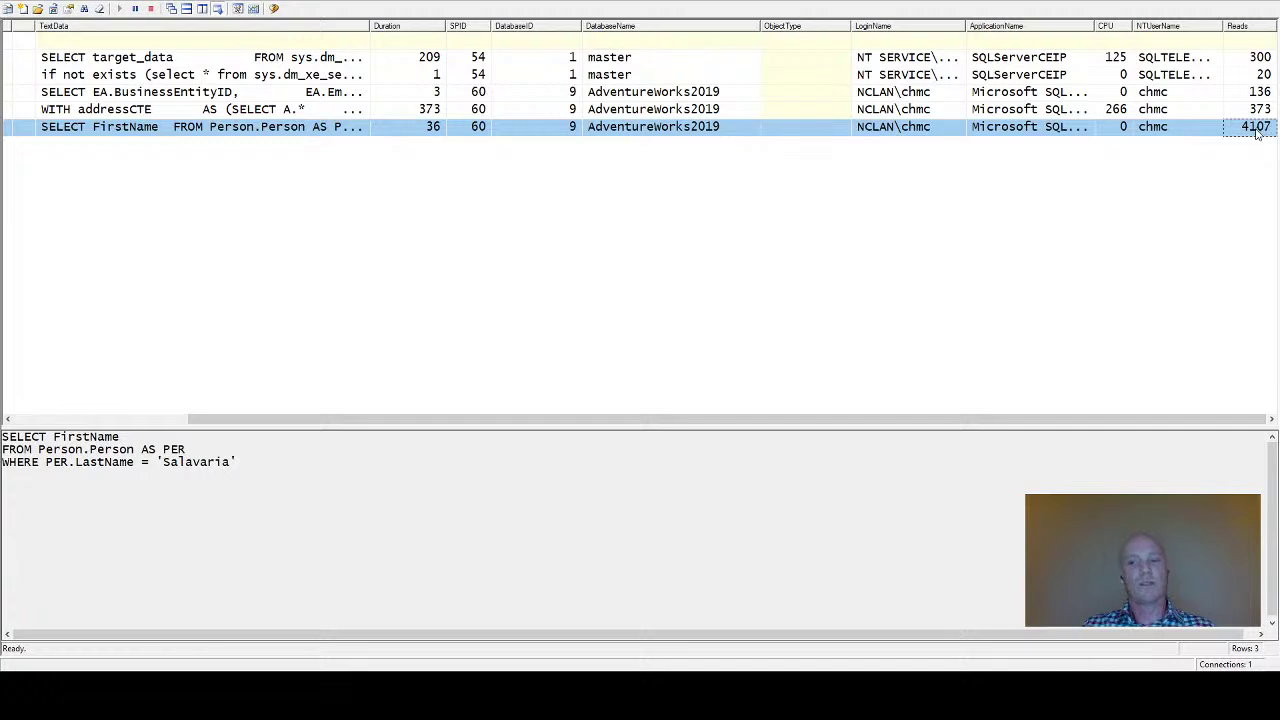
click(280, 474)
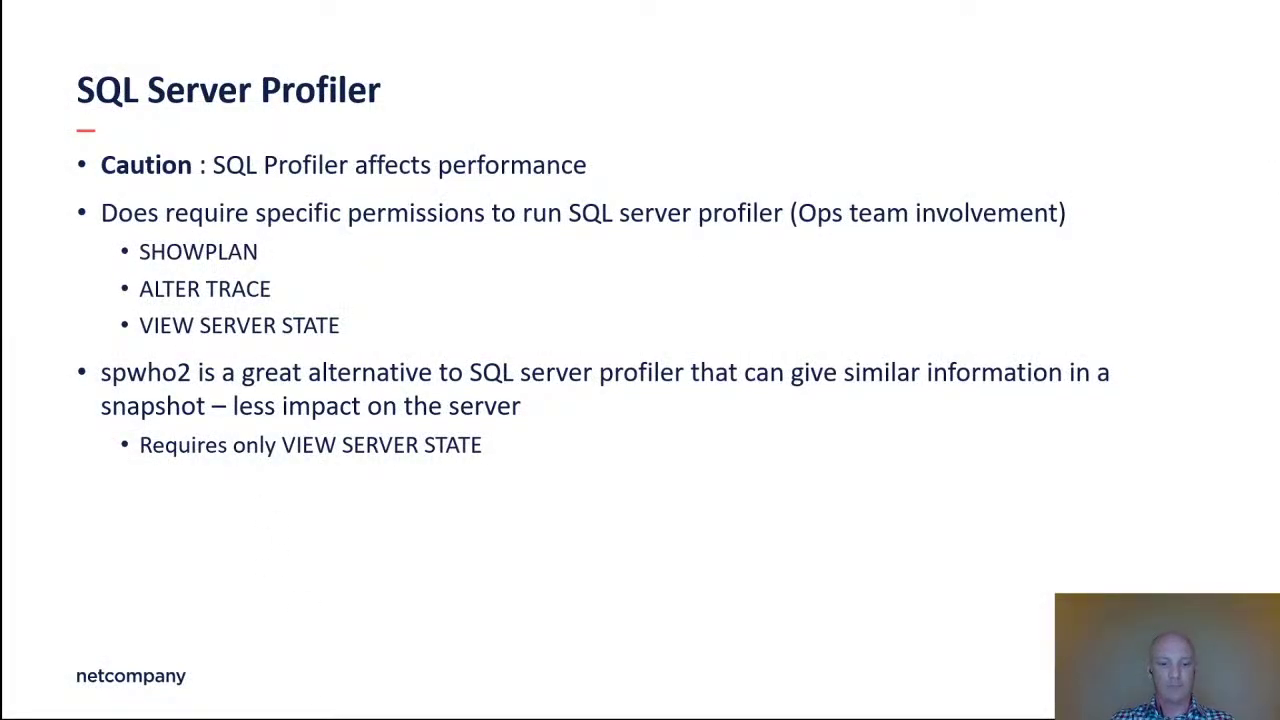
key(Right)
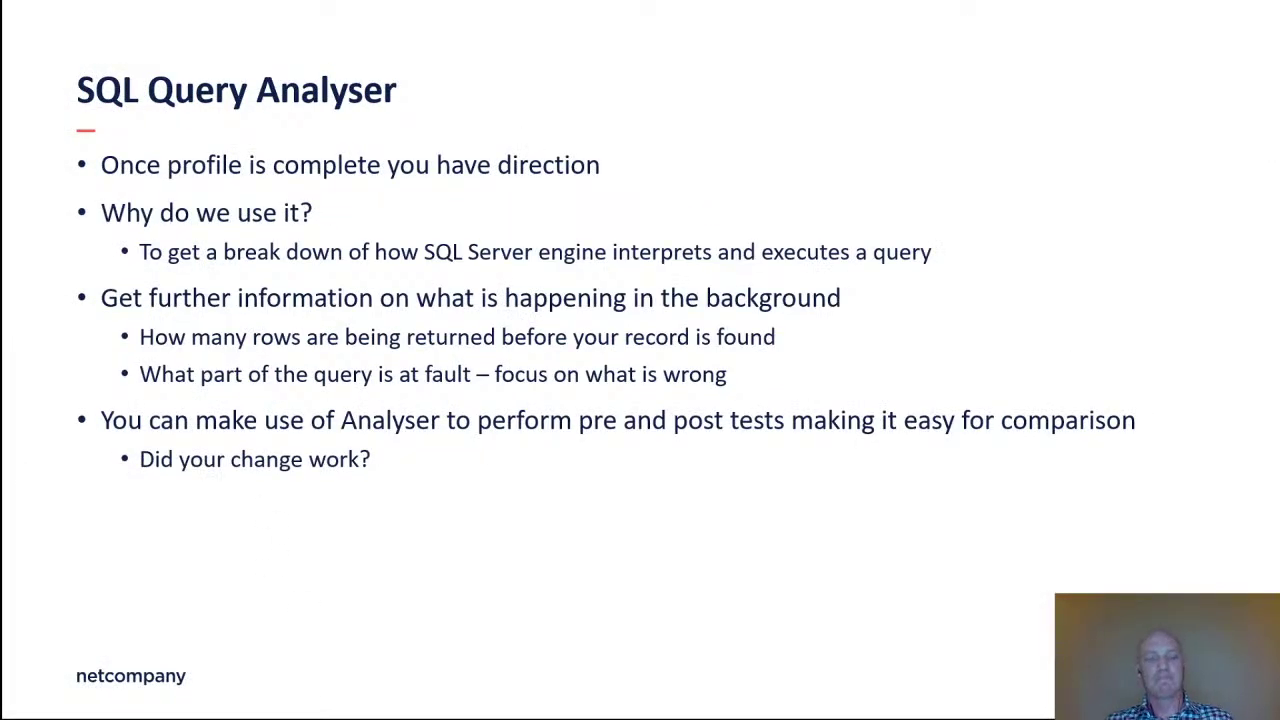